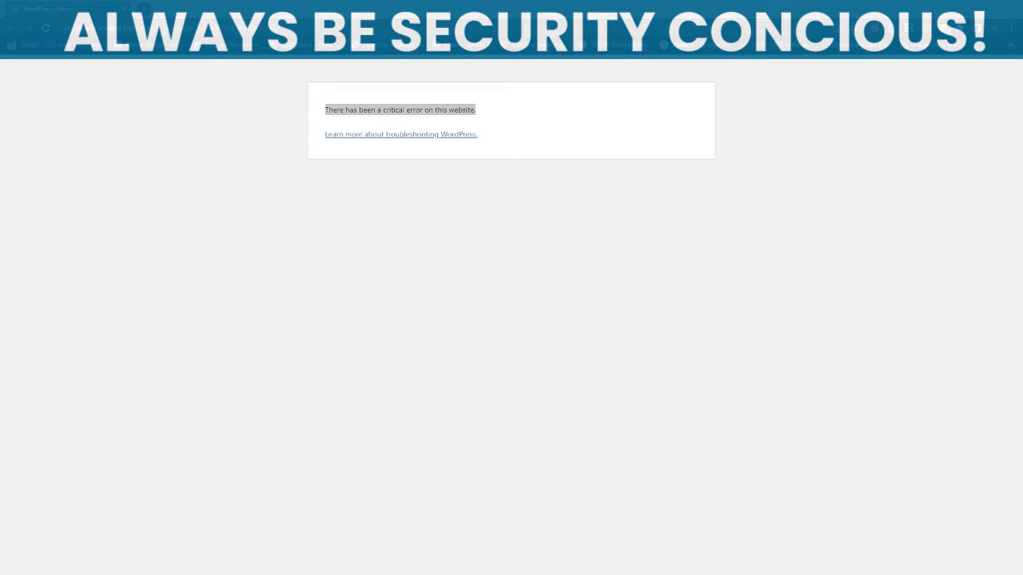
click(399, 109)
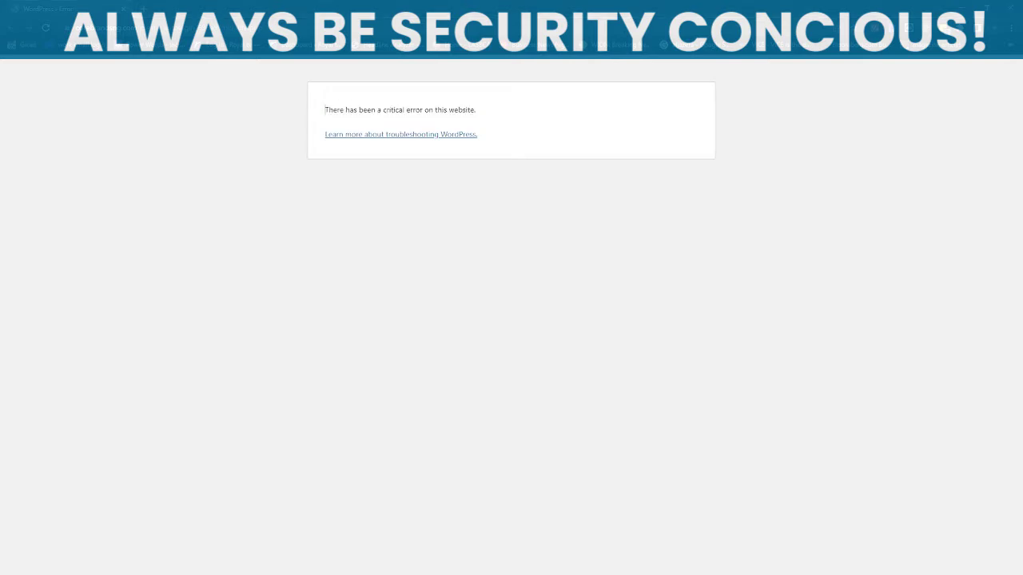
drag(324, 109, 475, 110)
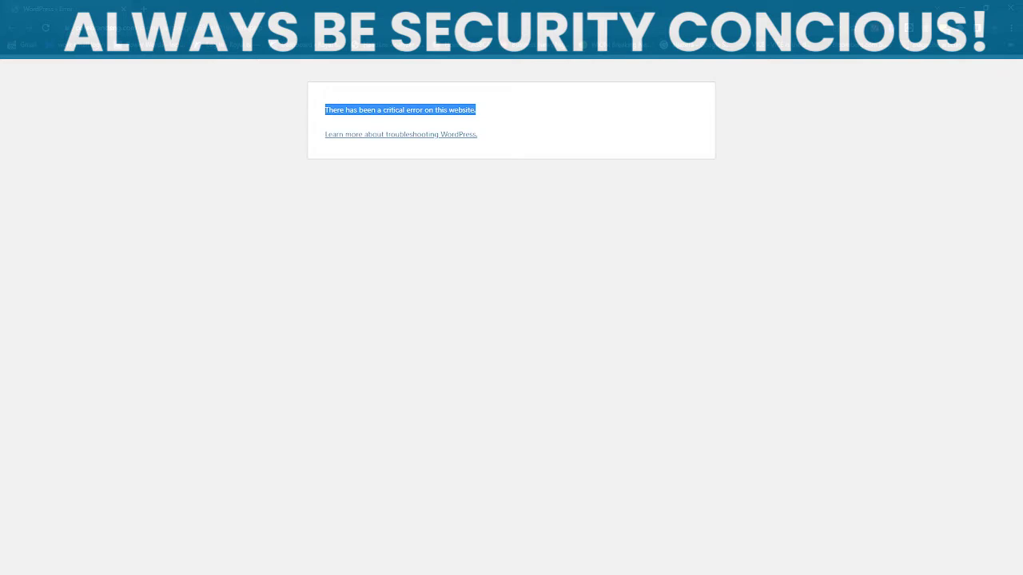
click(324, 134)
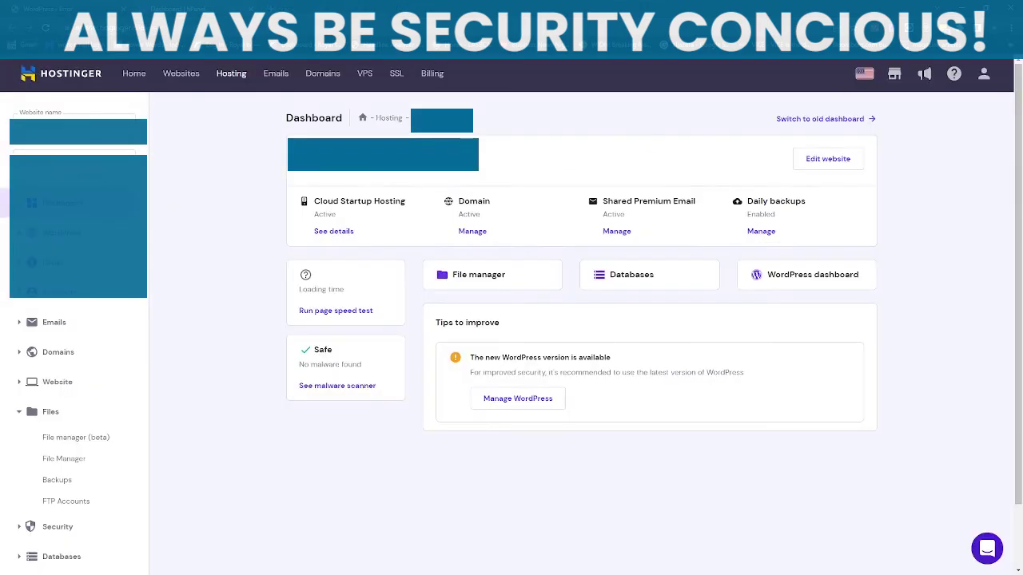
Switch the hosting dashboard to the affected website and open its file manager (beta)
click(75, 126)
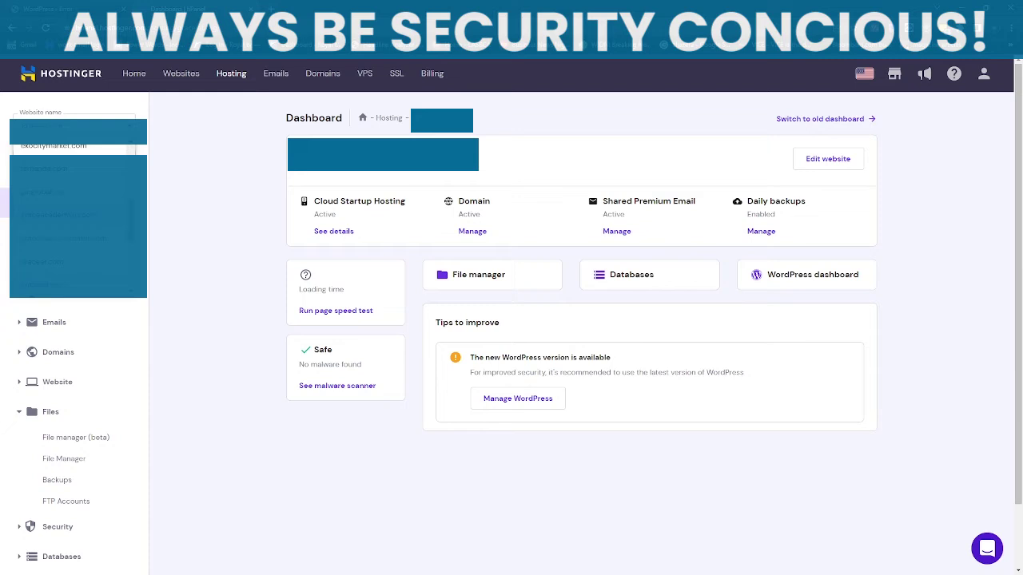
scroll(75, 216, up, 2)
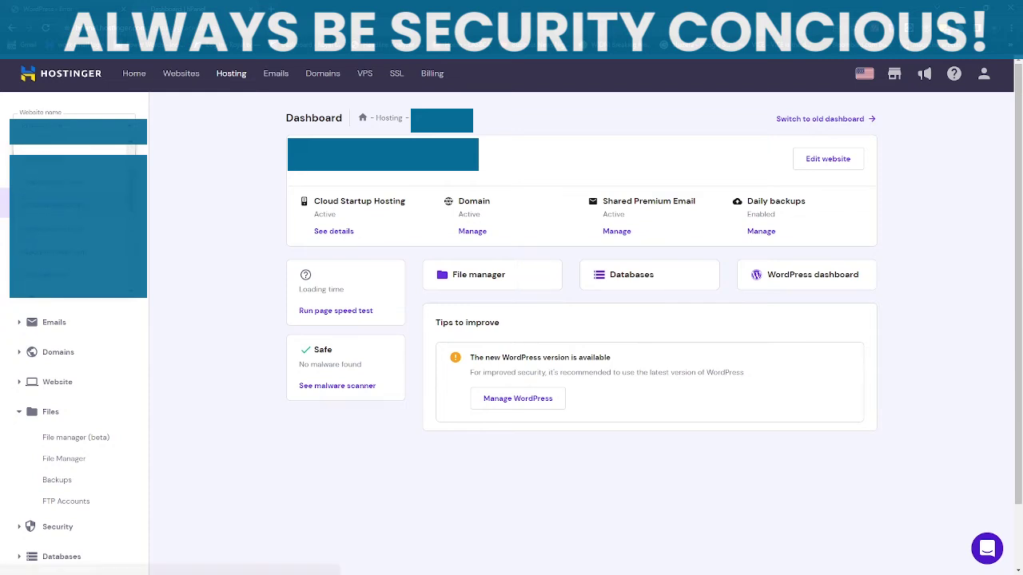
click(55, 204)
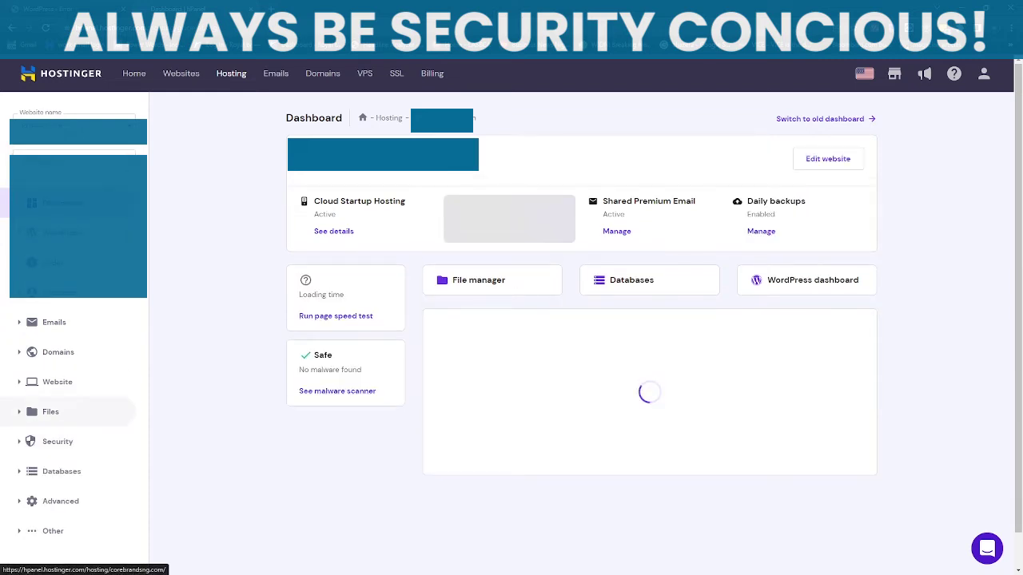
click(50, 412)
click(75, 437)
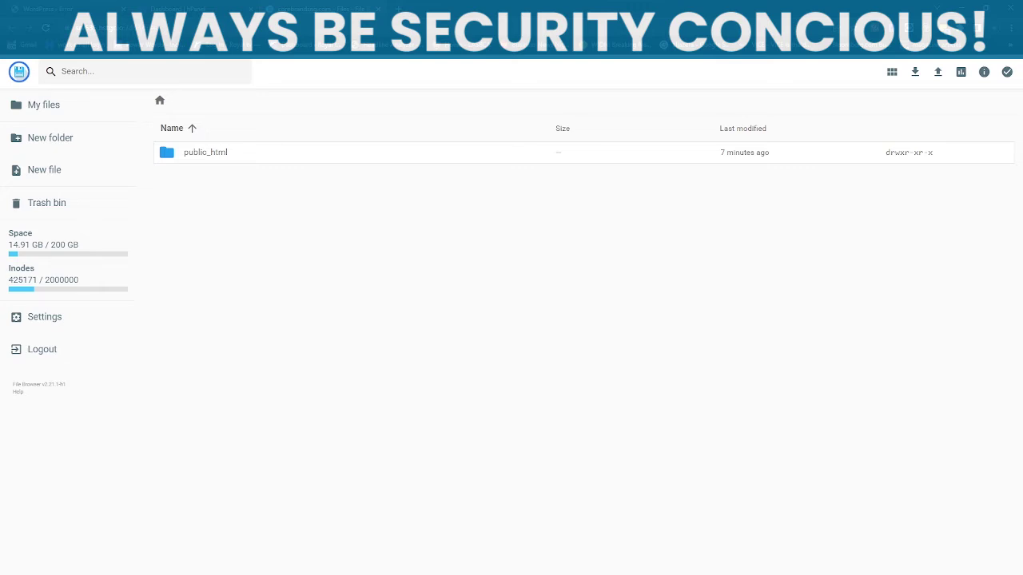
Go to the wp-content folder inside public_html and check the contents of its plugins folder
double_click(205, 152)
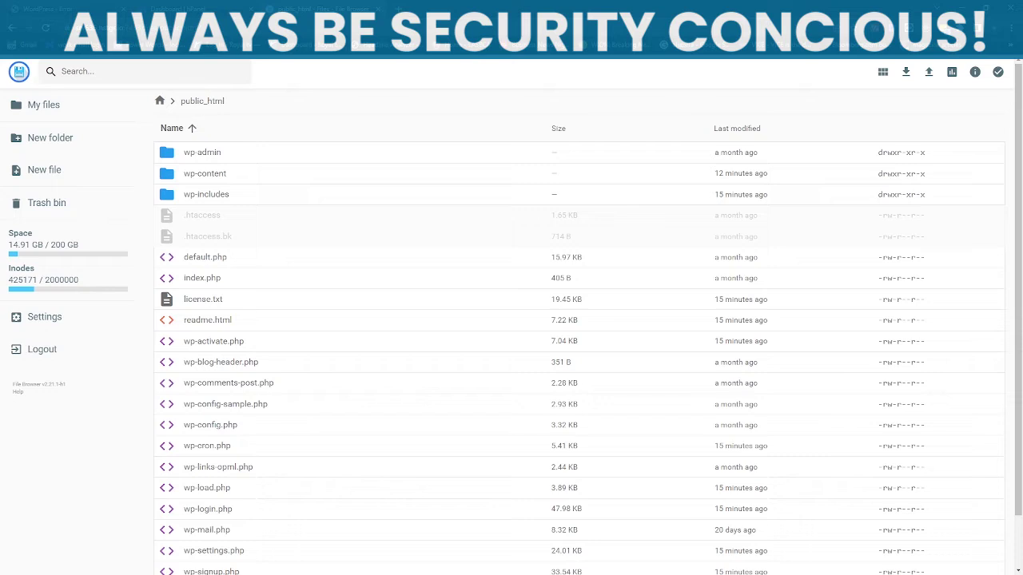
double_click(205, 173)
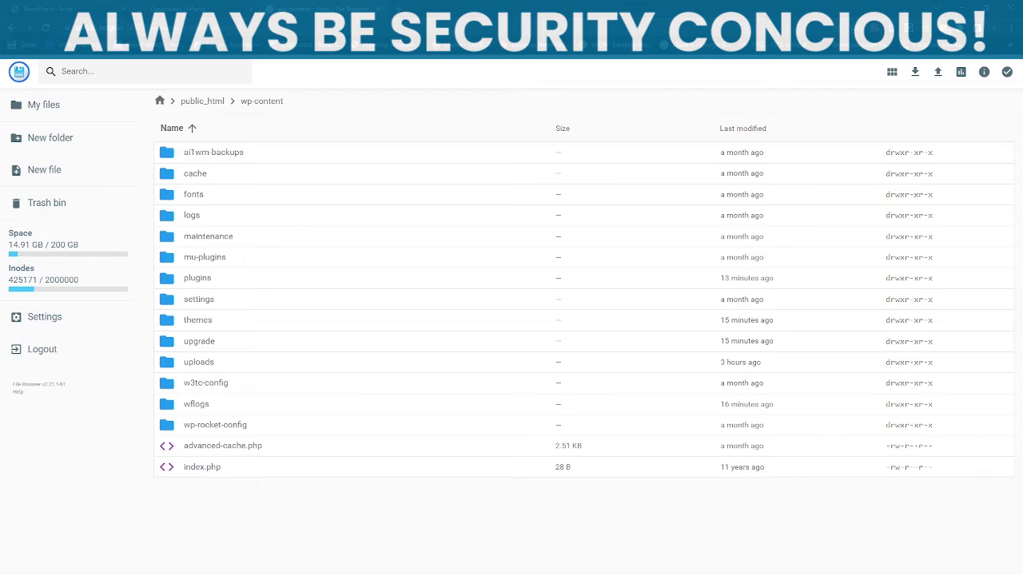
click(197, 278)
right_click(197, 279)
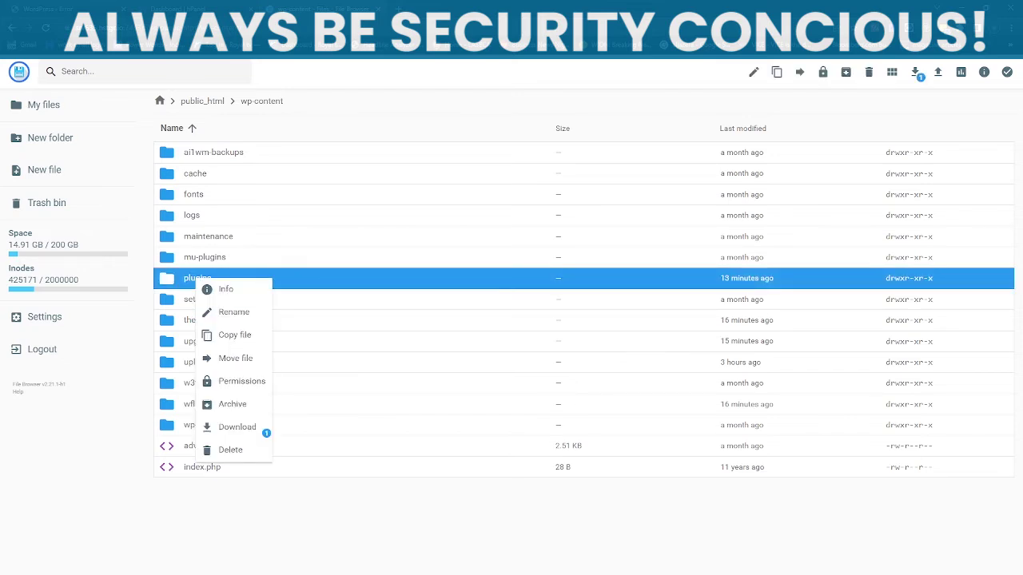
click(192, 278)
double_click(192, 278)
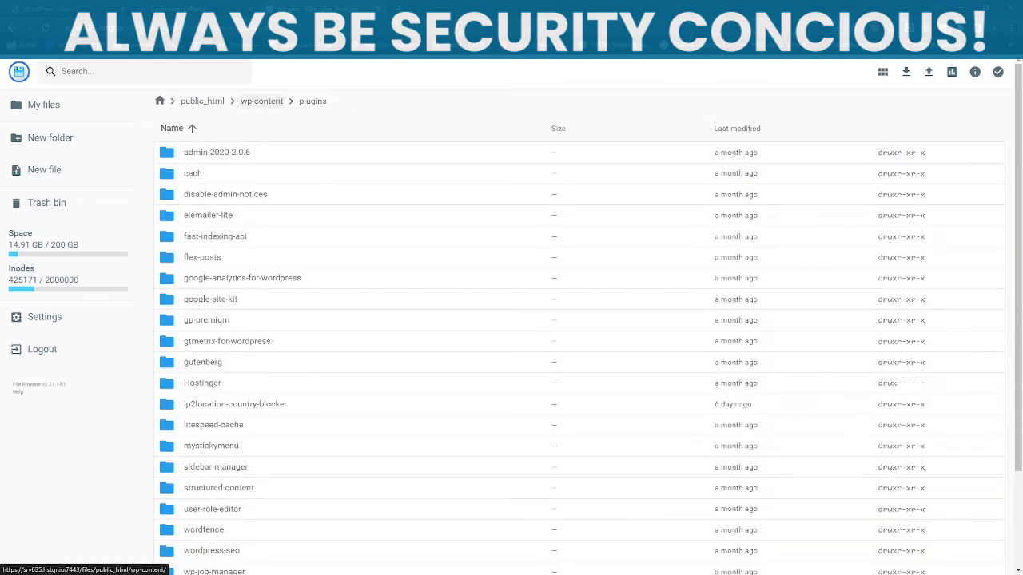
click(261, 101)
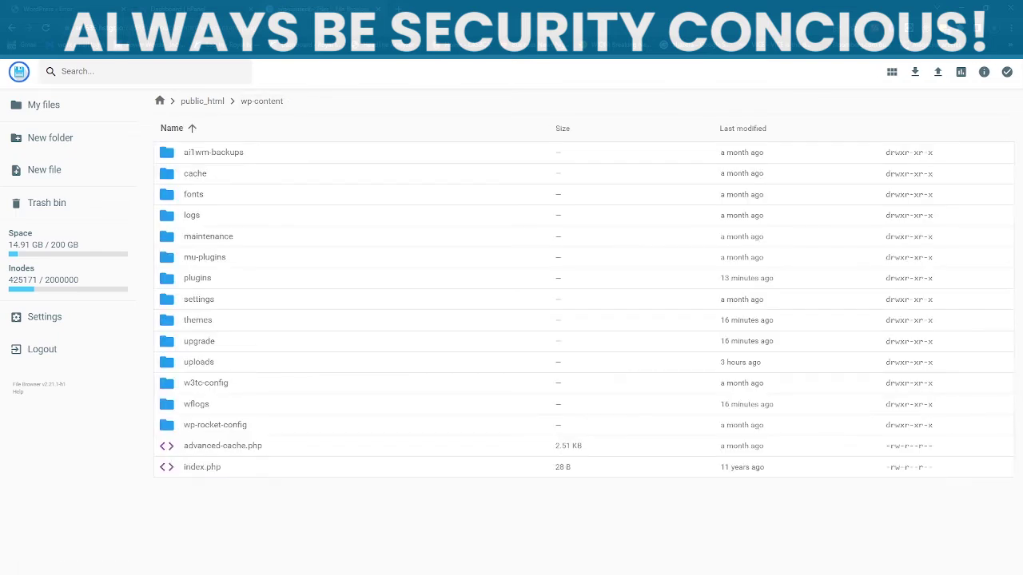
Rename the plugins folder in wp-content to plugins.1
click(197, 278)
right_click(205, 280)
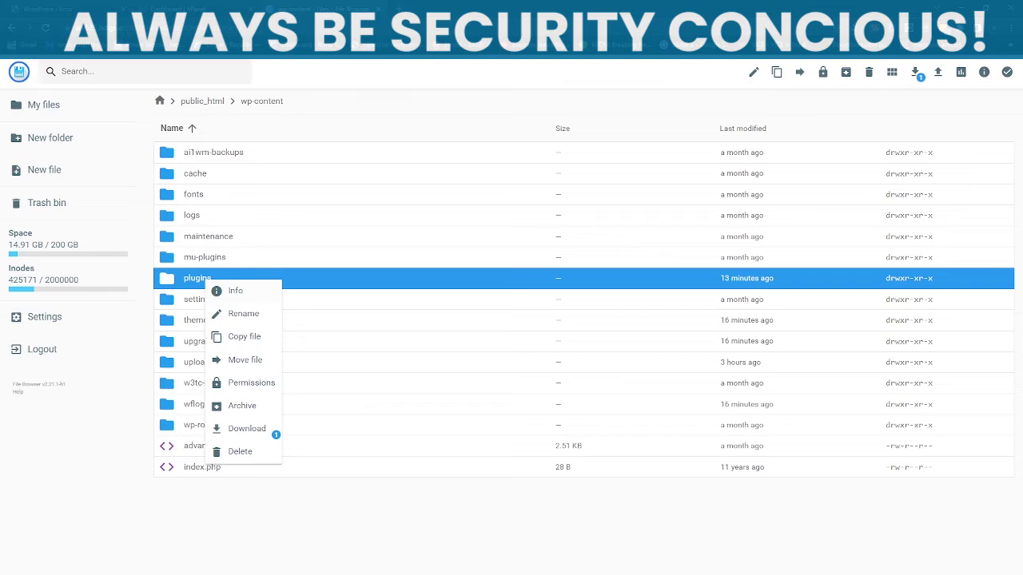
click(243, 313)
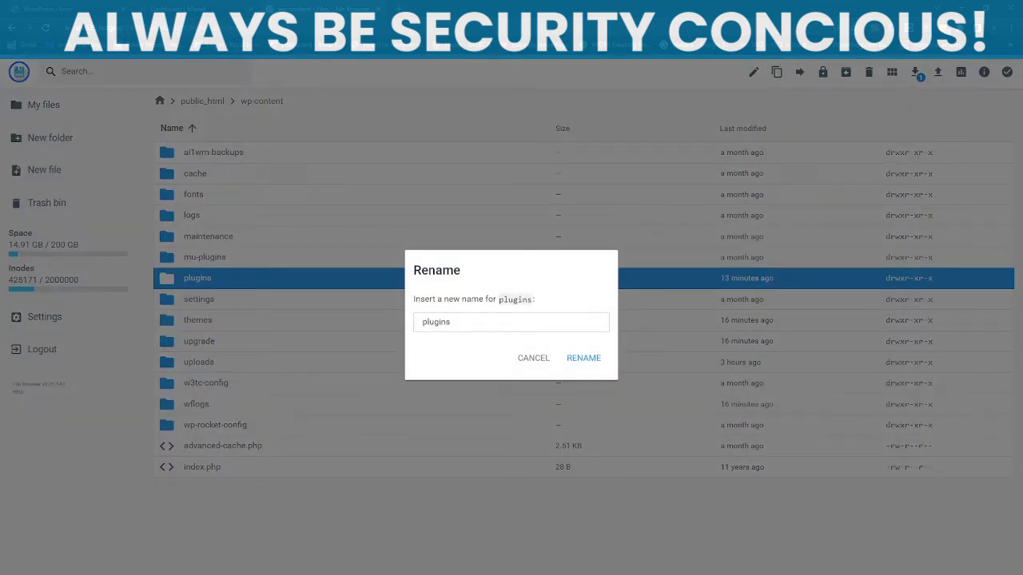
text(.1)
key(Return)
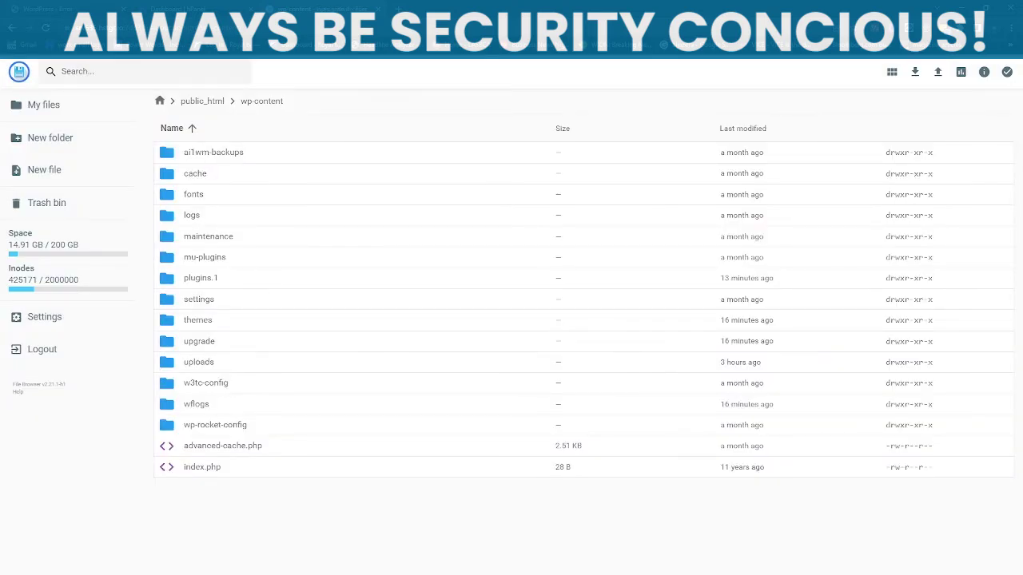
Reload the website page that showed the critical error and check how it loads
key(ctrl+1)
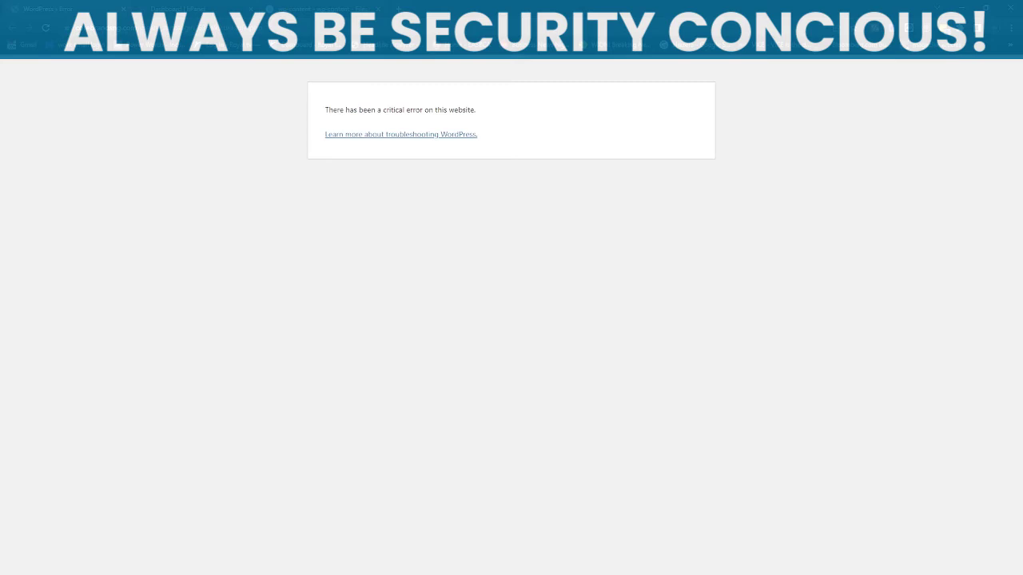
key(F5)
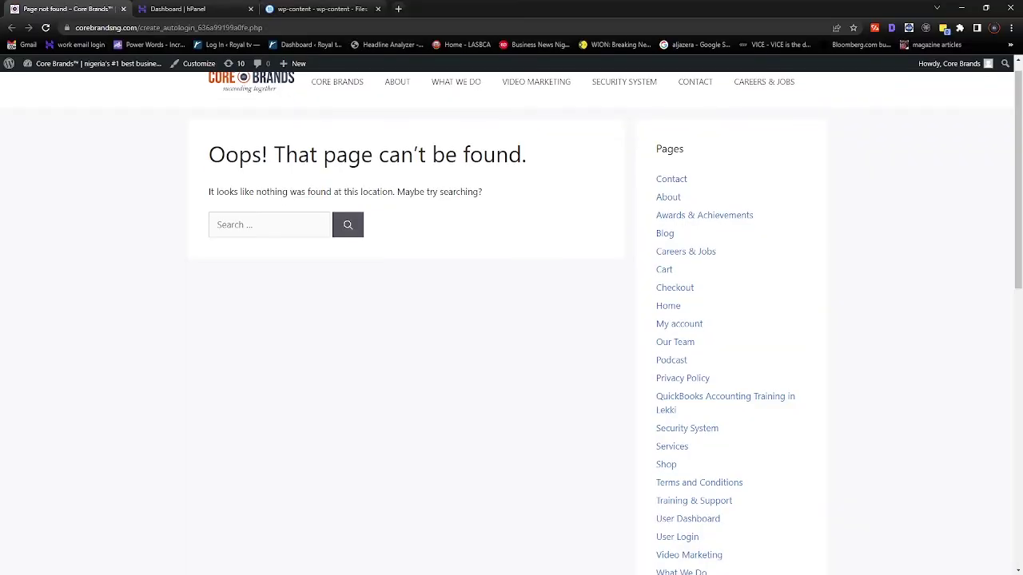
drag(208, 154, 526, 154)
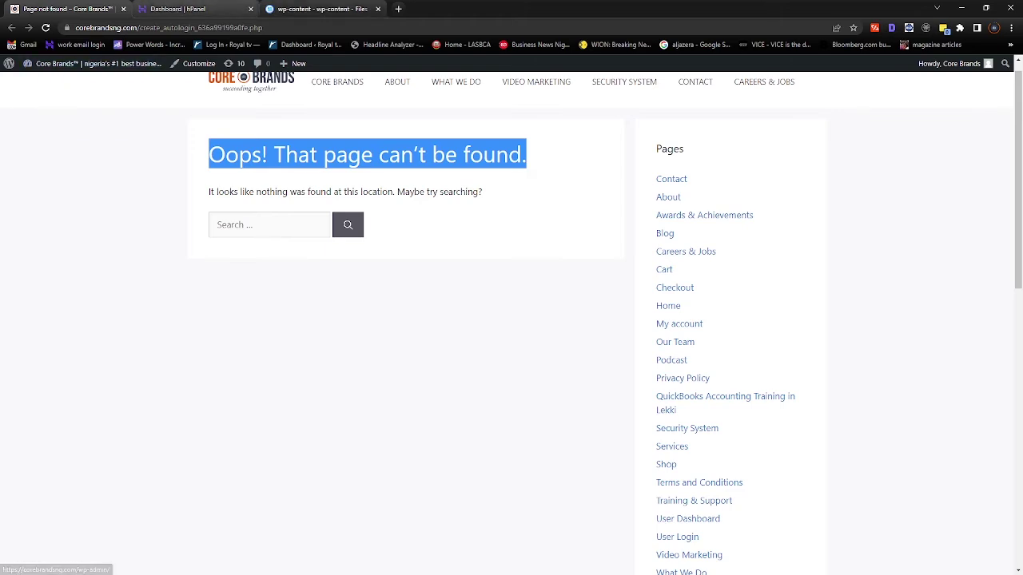
click(320, 8)
click(67, 9)
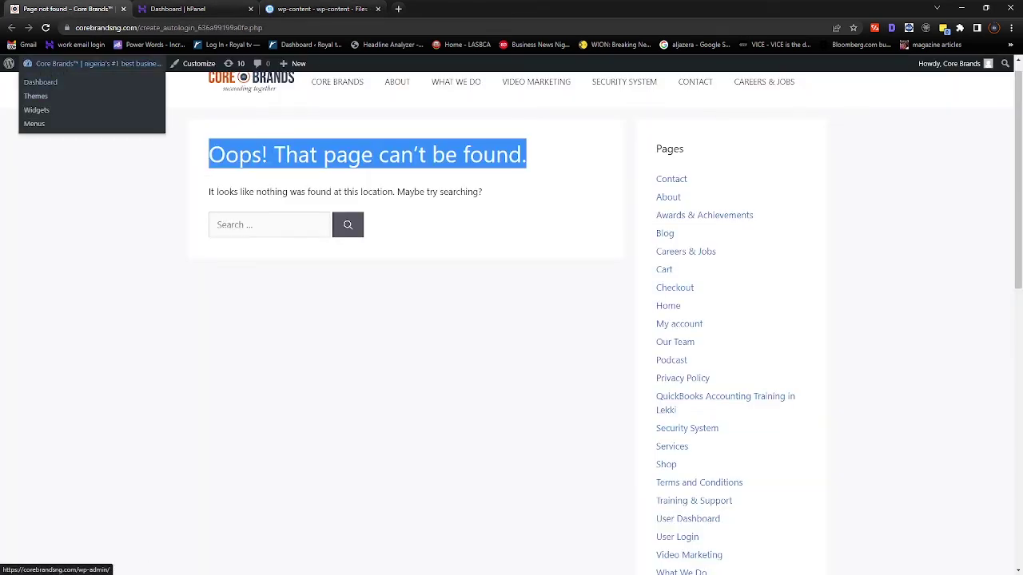
Open the site's WordPress dashboard and review the installed plugins page
click(40, 81)
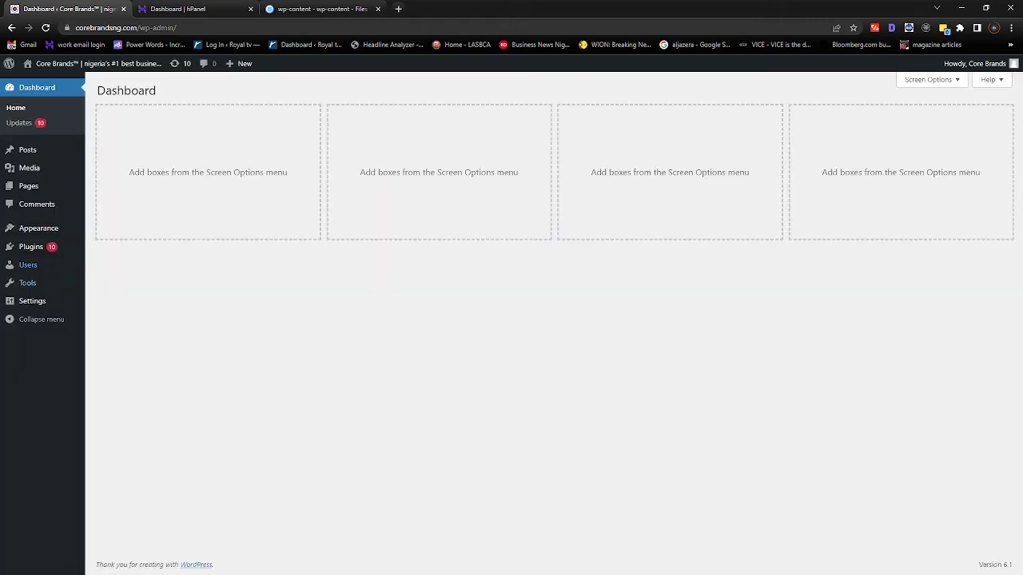
click(32, 247)
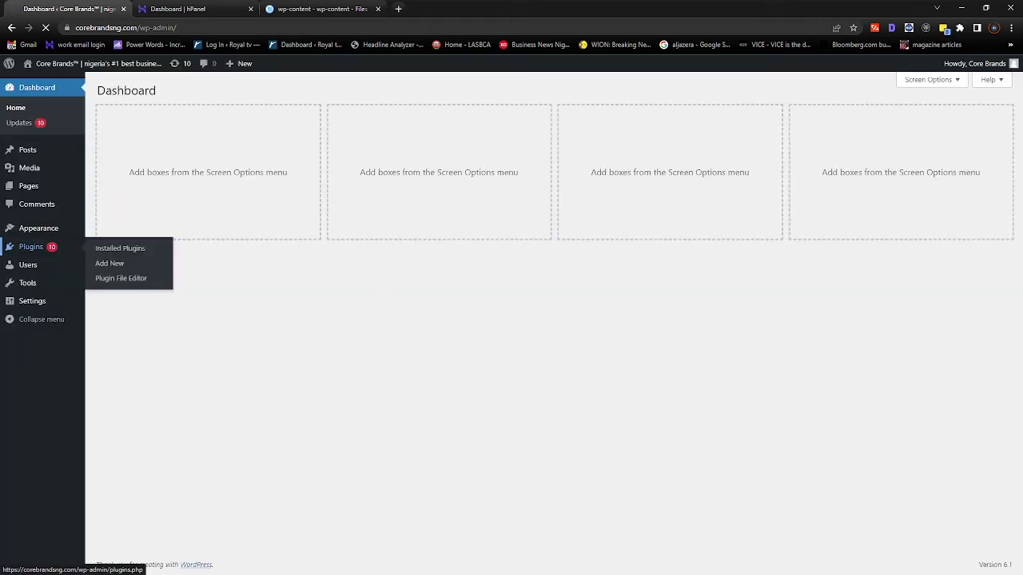
scroll(543, 320, down, 5)
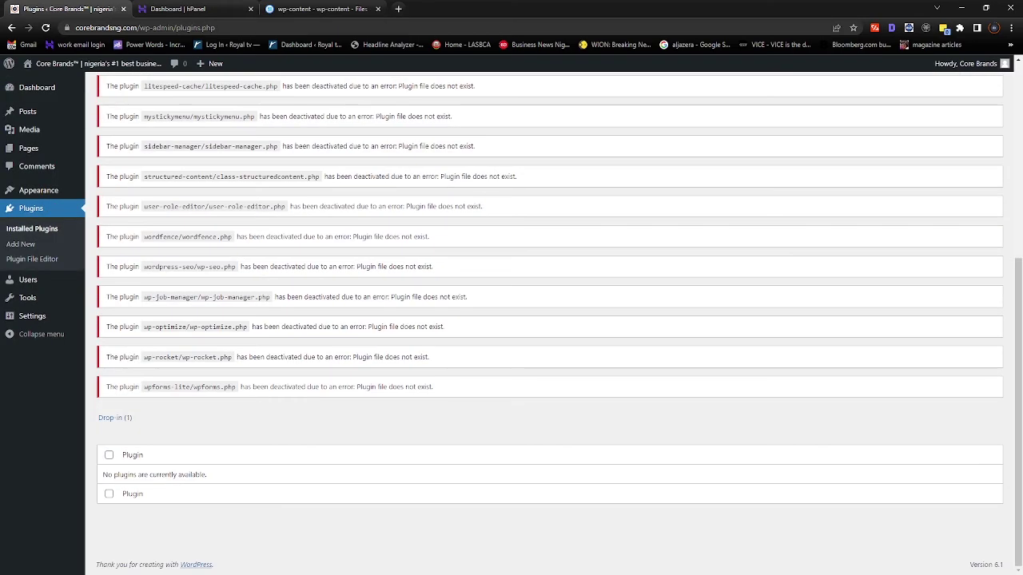
scroll(543, 319, up, 5)
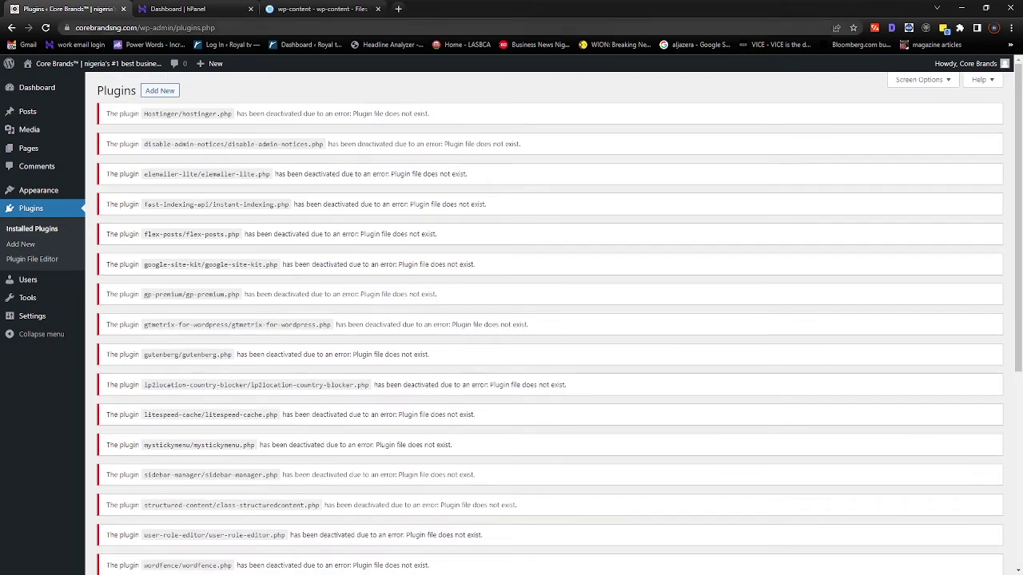
In the file manager, rename the plugins.1 folder in wp-content back to plugins
click(320, 9)
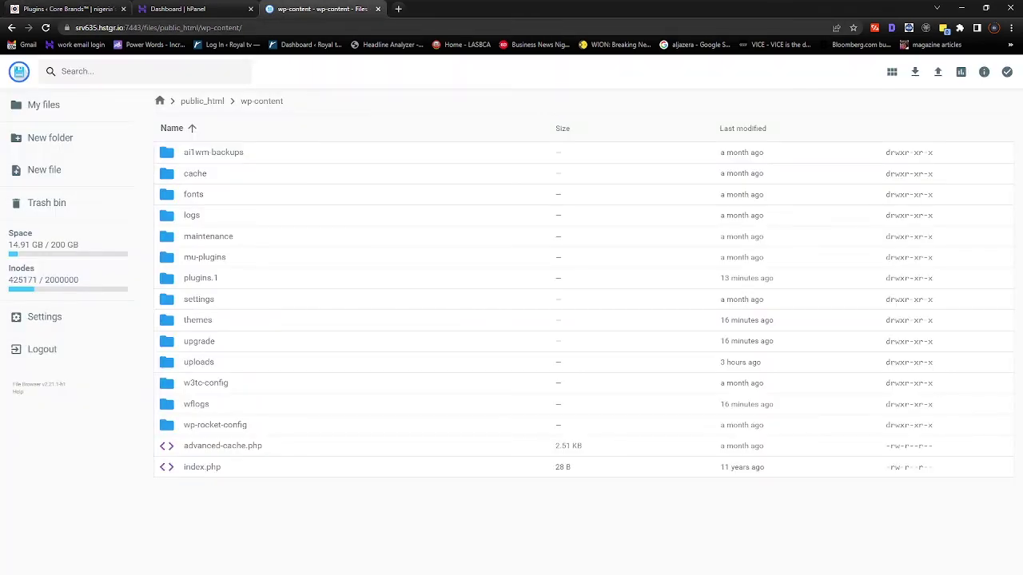
click(204, 277)
right_click(211, 277)
click(239, 310)
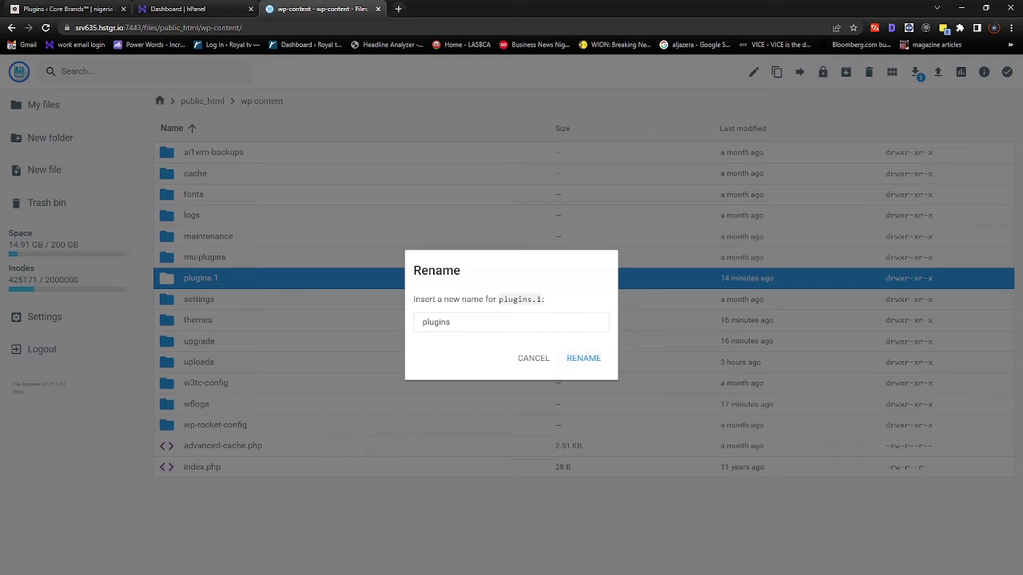
key(Return)
Reload the WordPress plugins page and bulk-activate all listed plugins except Admin 2020 Pro
click(64, 9)
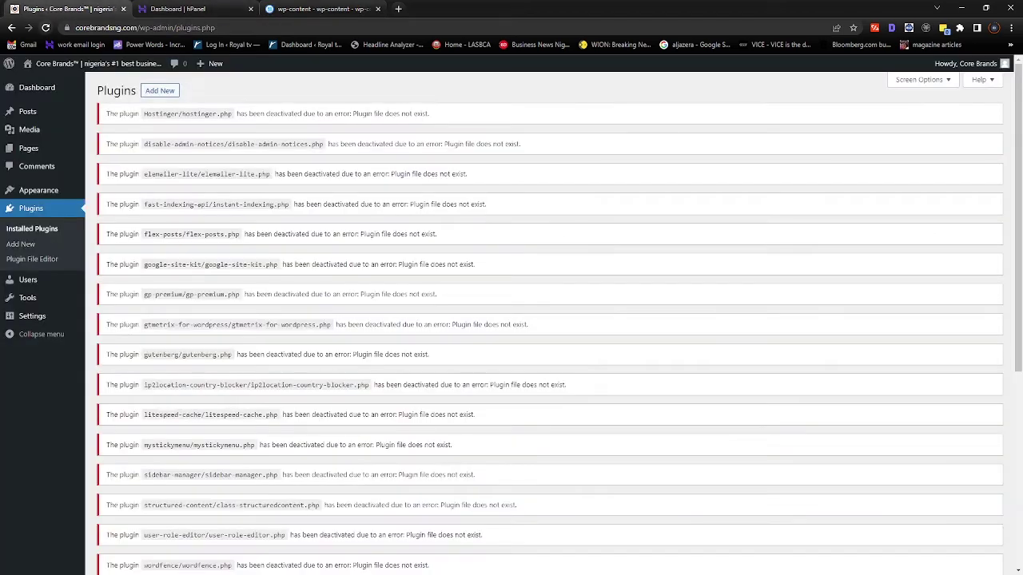
click(45, 28)
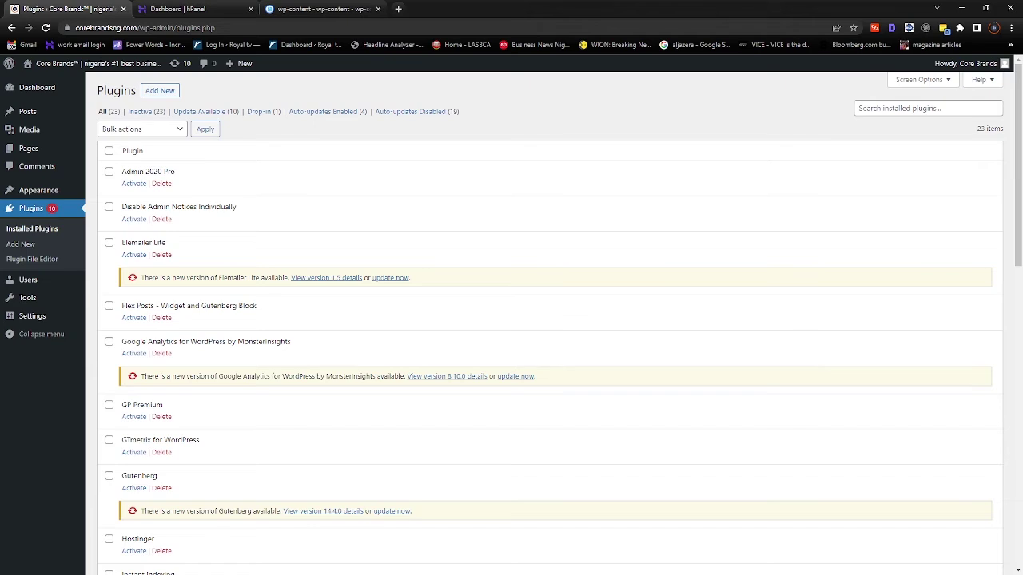
click(109, 150)
click(109, 171)
click(142, 128)
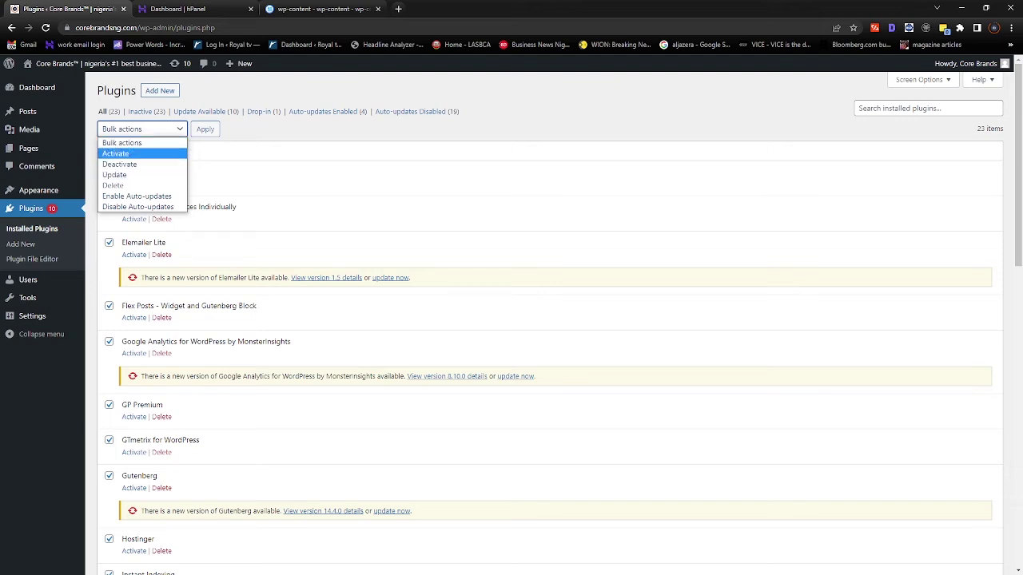
click(116, 154)
key(Tab)
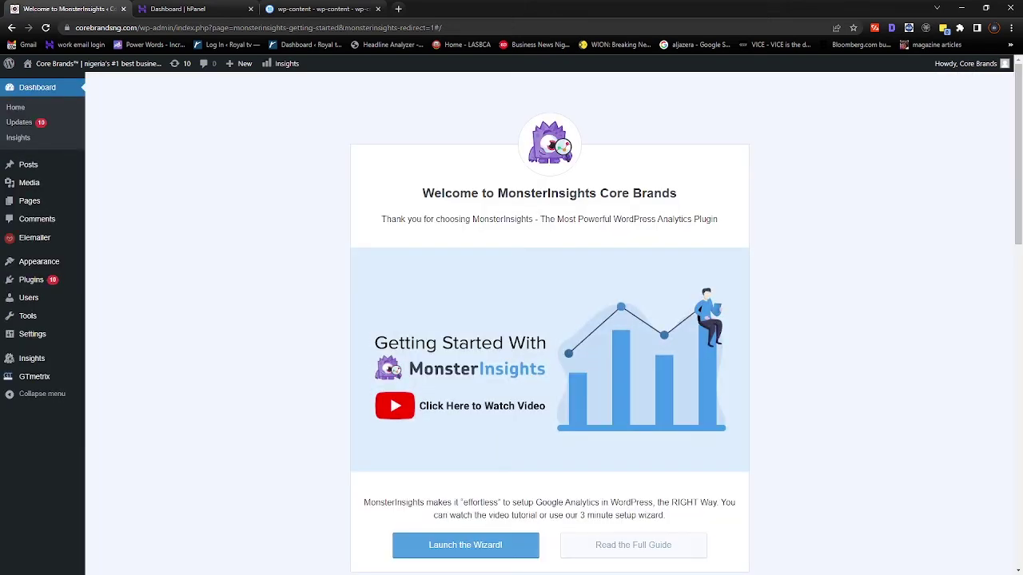
Open the live website in a new browser tab and look through its homepage
scroll(549, 319, down, 1)
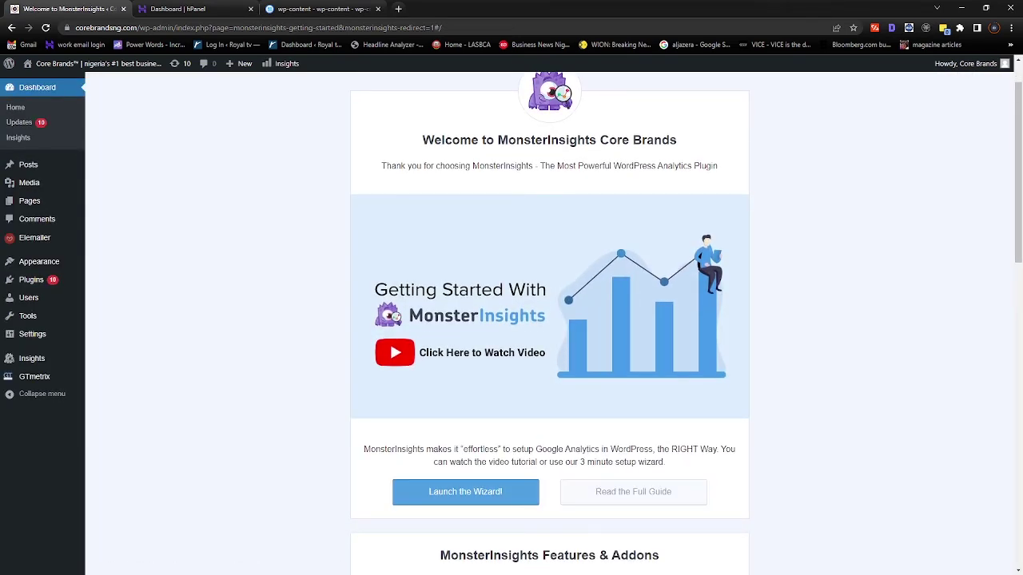
mouse_move(80, 63)
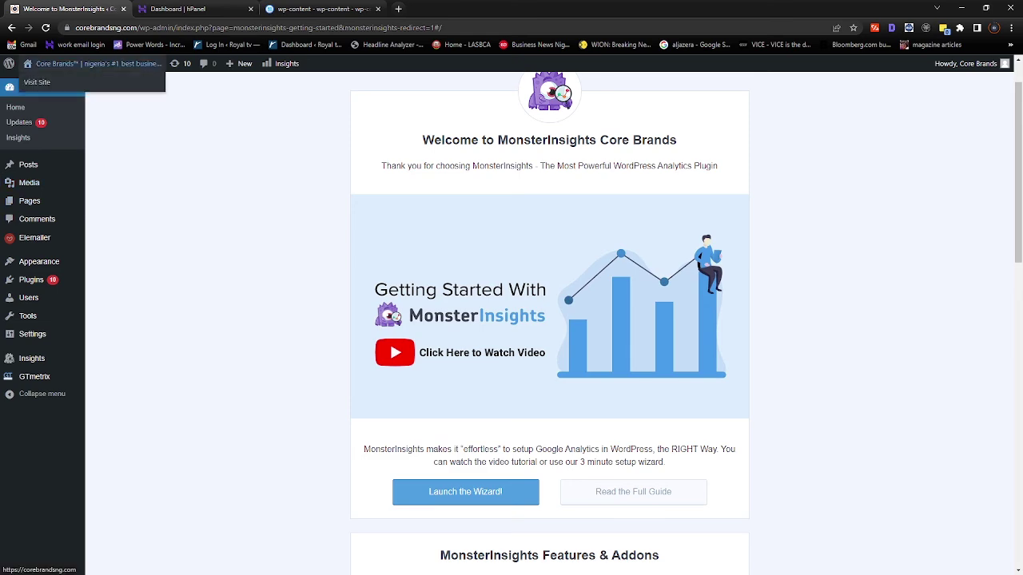
right_click(41, 80)
click(88, 88)
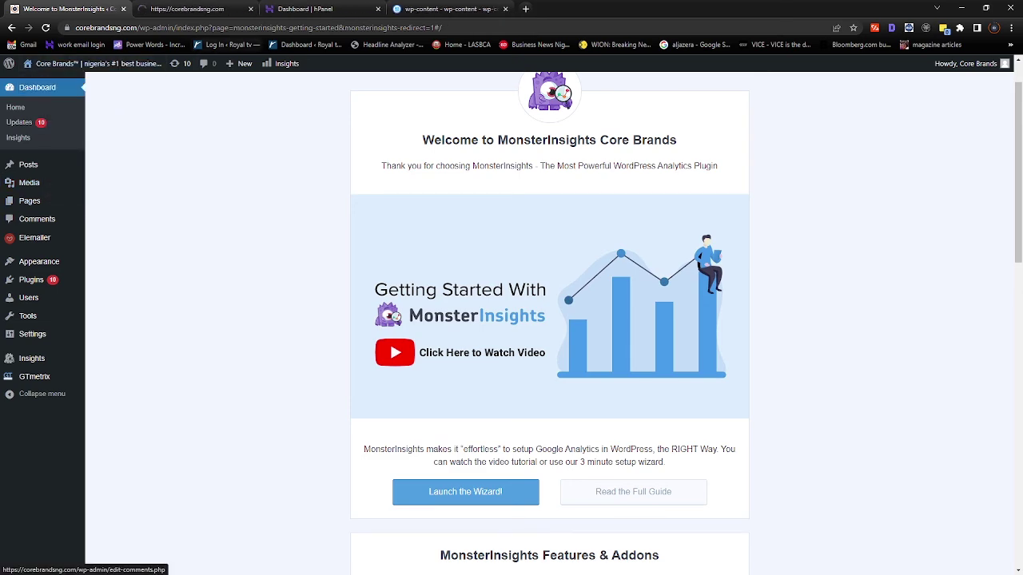
click(191, 9)
scroll(512, 319, down, 17)
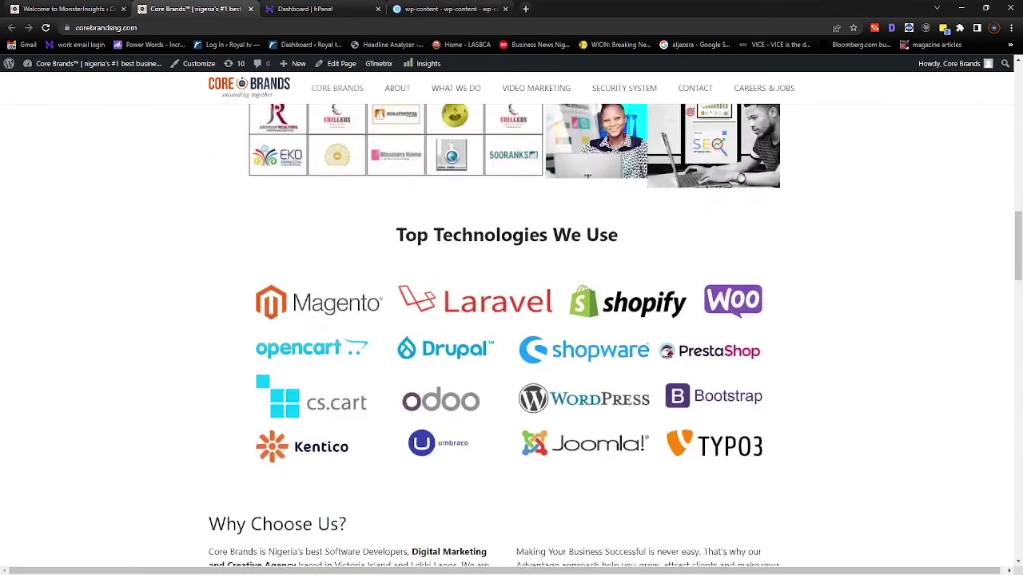
scroll(511, 320, down, 6)
scroll(511, 320, up, 16)
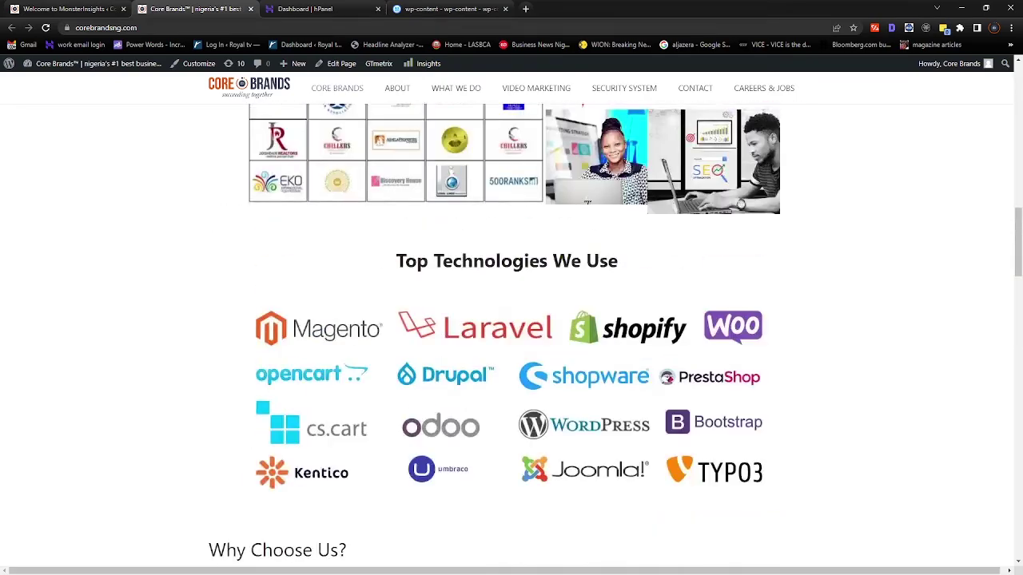
scroll(511, 319, up, 10)
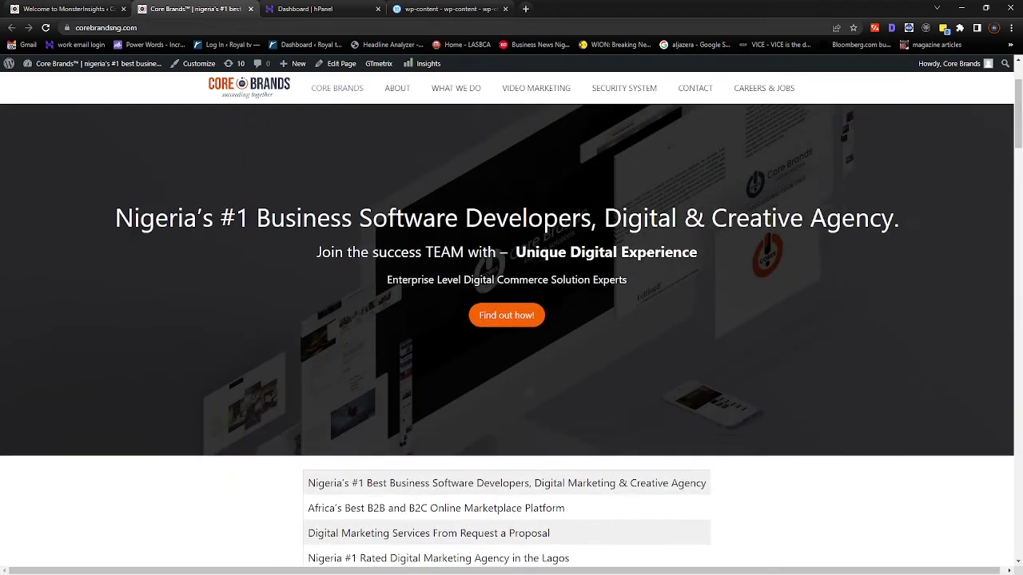
Examine the live homepage's content from the hero banner down to the Subscribe and About Us sections and back up to Our Services
scroll(511, 320, down, 15)
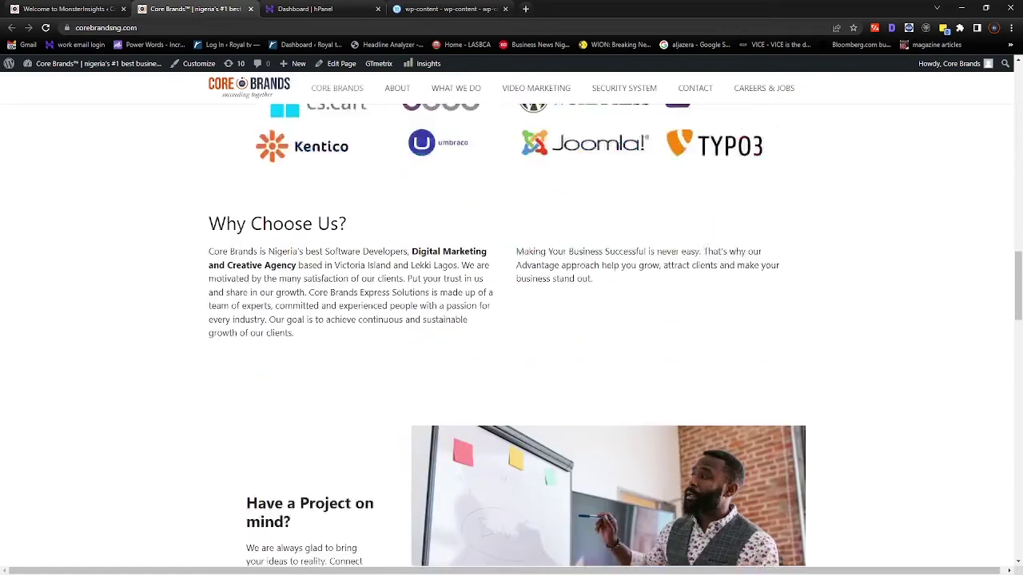
scroll(301, 232, down, 15)
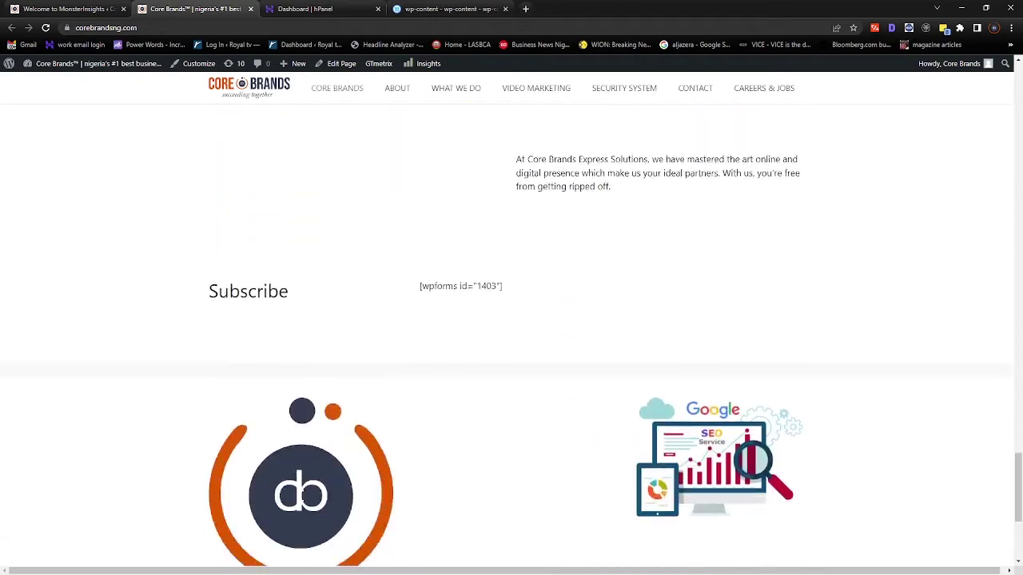
scroll(511, 334, up, 7)
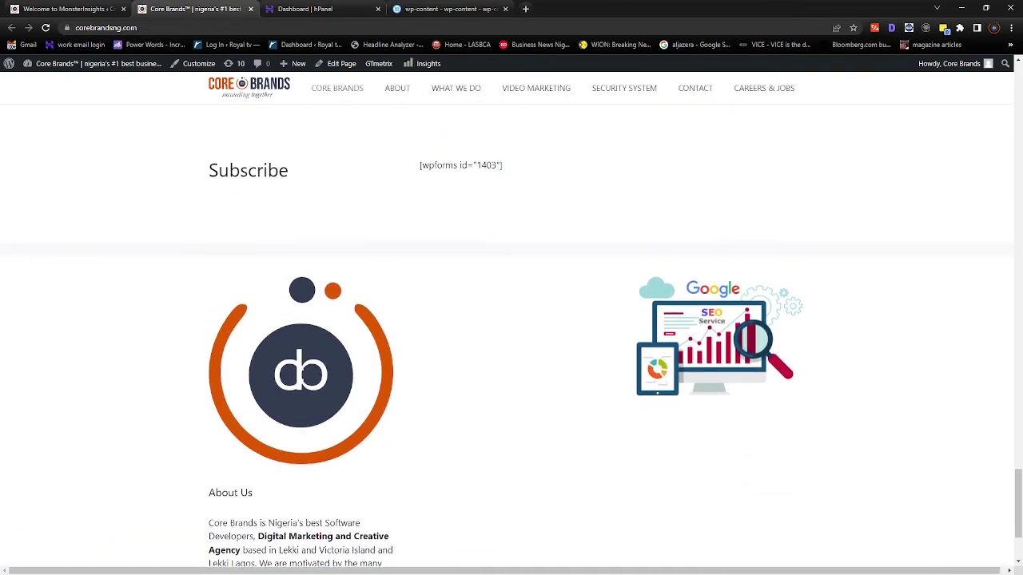
scroll(511, 334, up, 5)
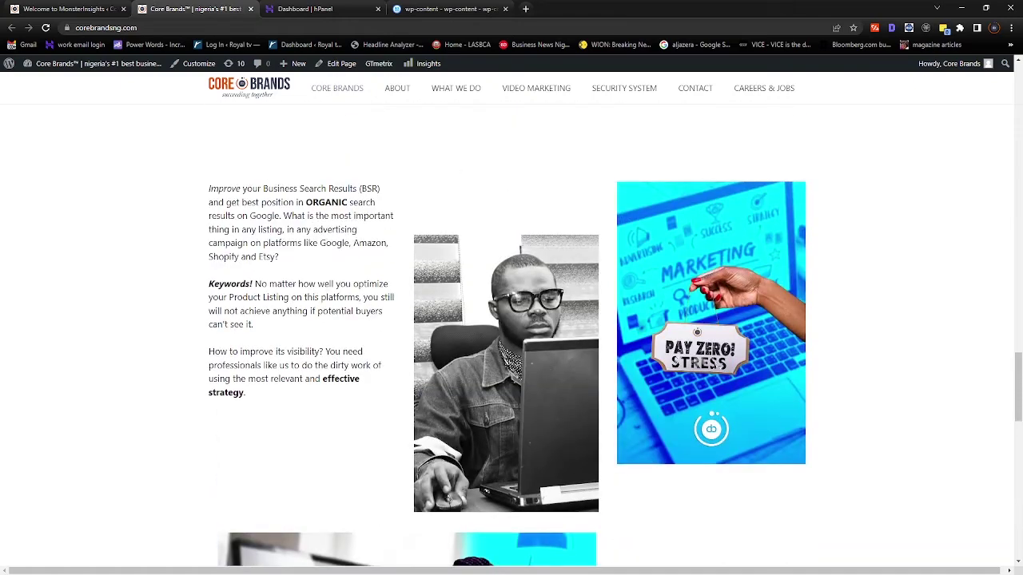
scroll(512, 334, up, 14)
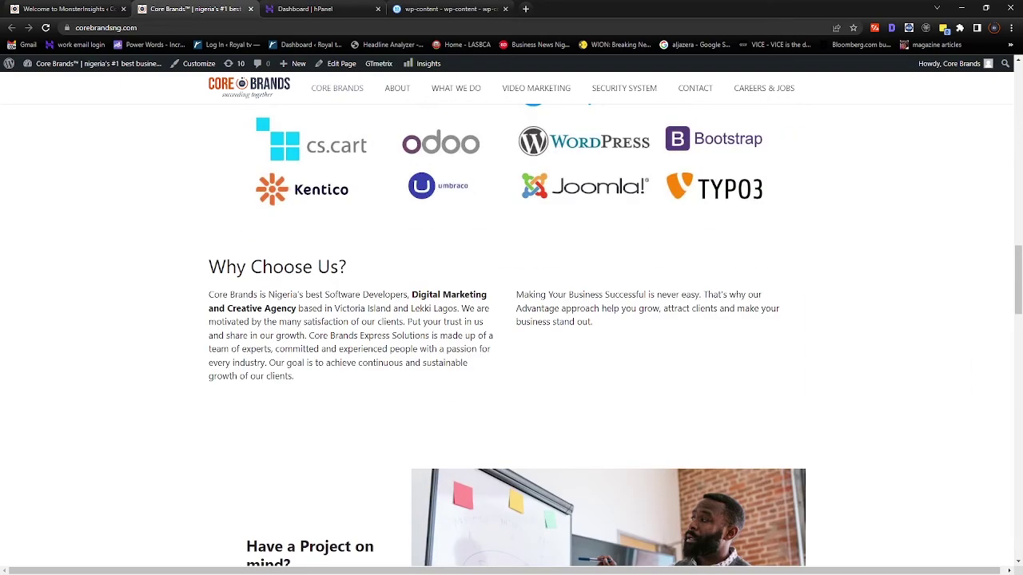
scroll(512, 334, up, 9)
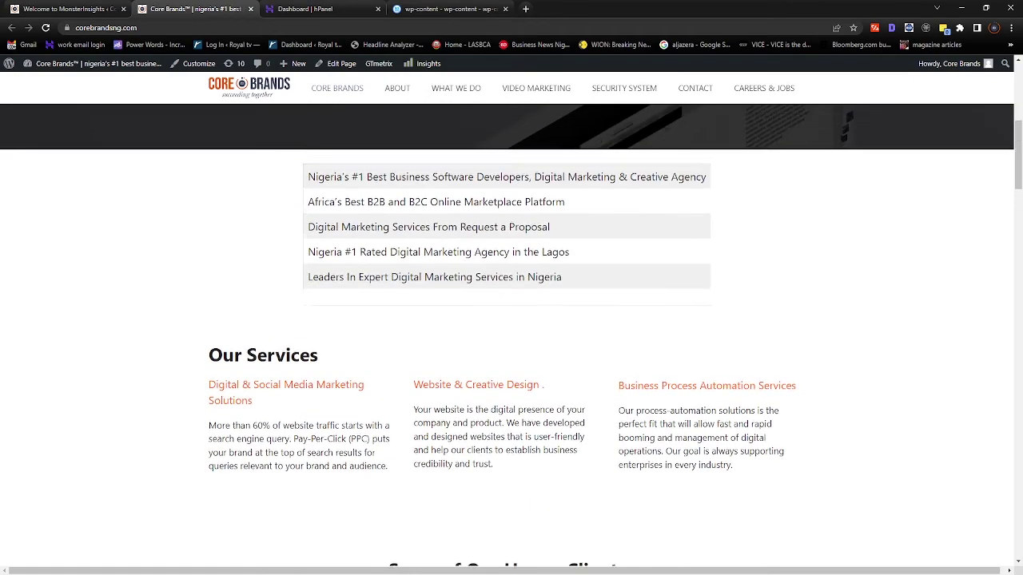